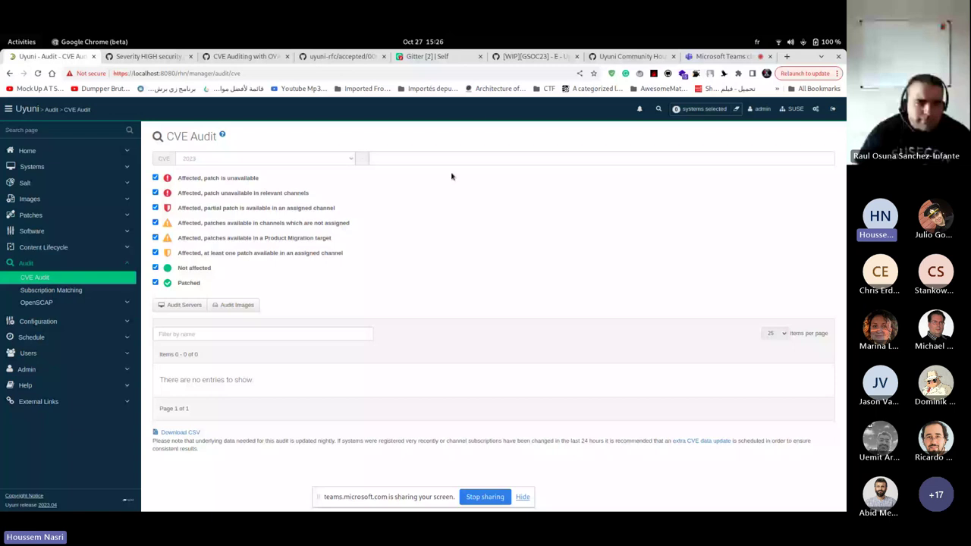
# - Expand the explanation of "Affected, patch unavailable in relevant channels" and audit the servers for CVE-2023-0045
pyautogui.click(465, 208)
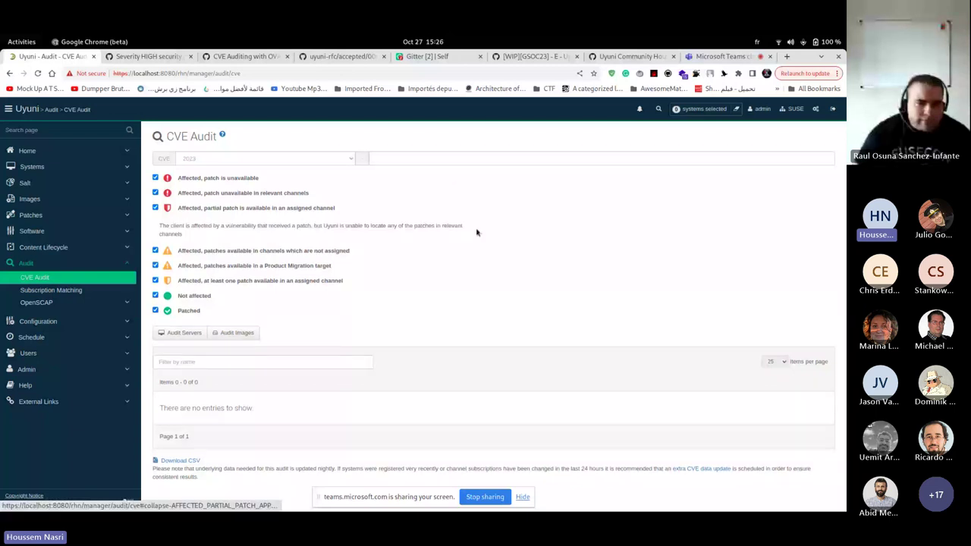
pyautogui.click(248, 194)
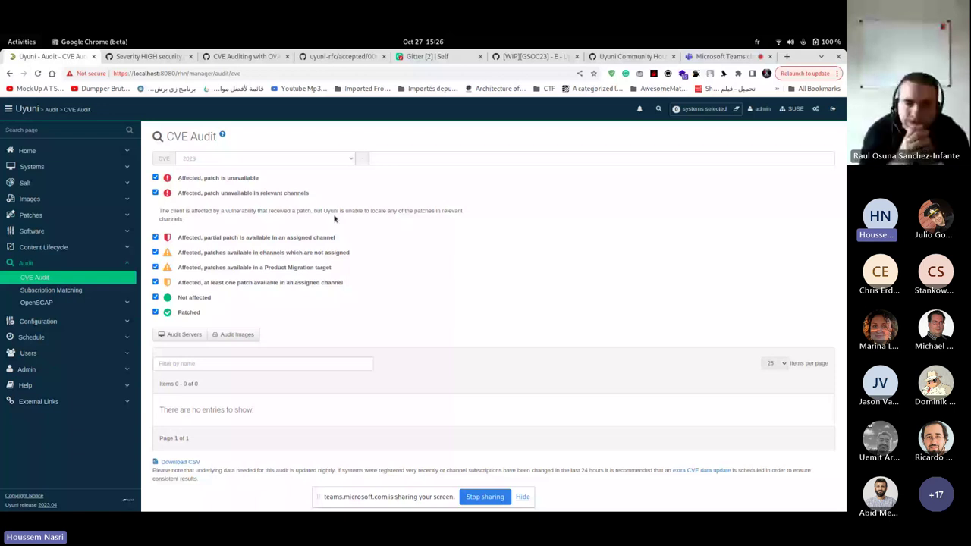
pyautogui.click(405, 157)
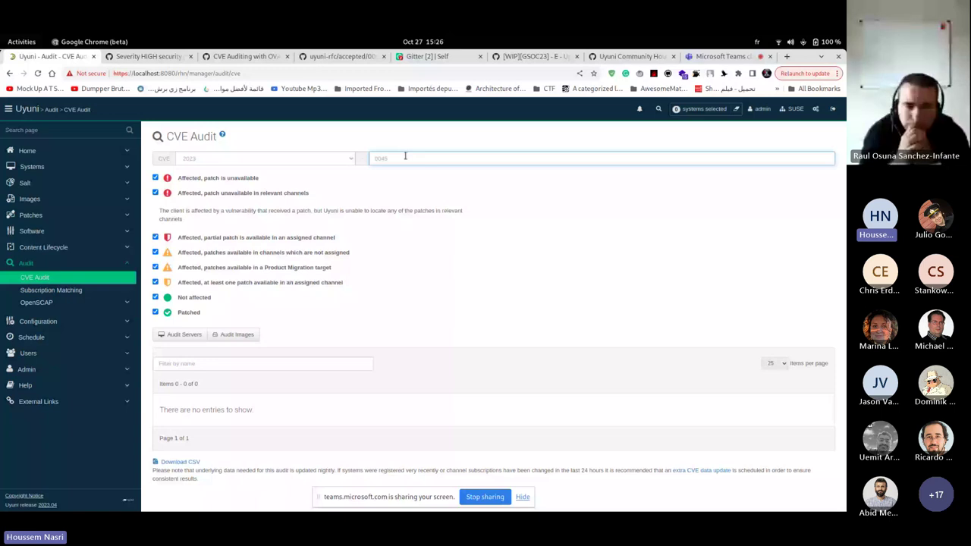
pyautogui.press('Return')
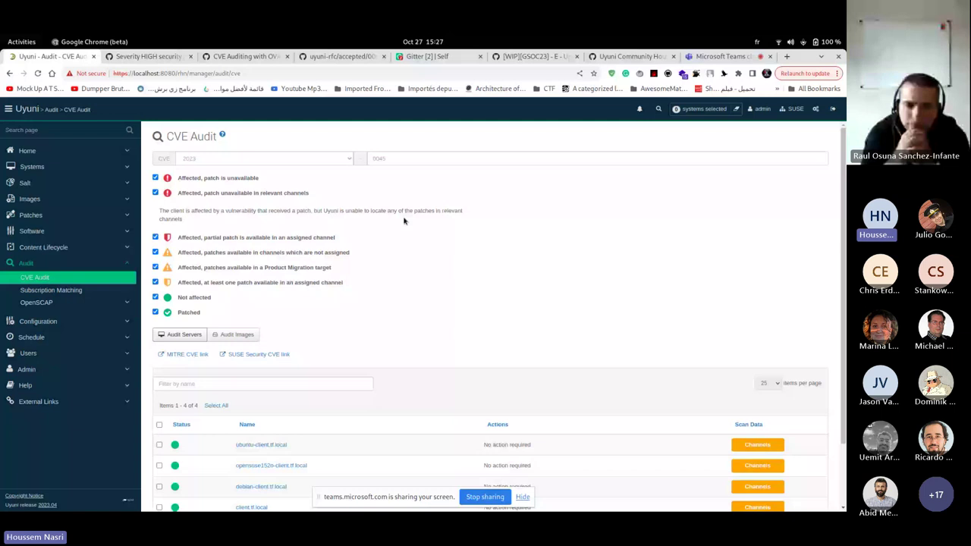
pyautogui.scroll(-1, 691, 320)
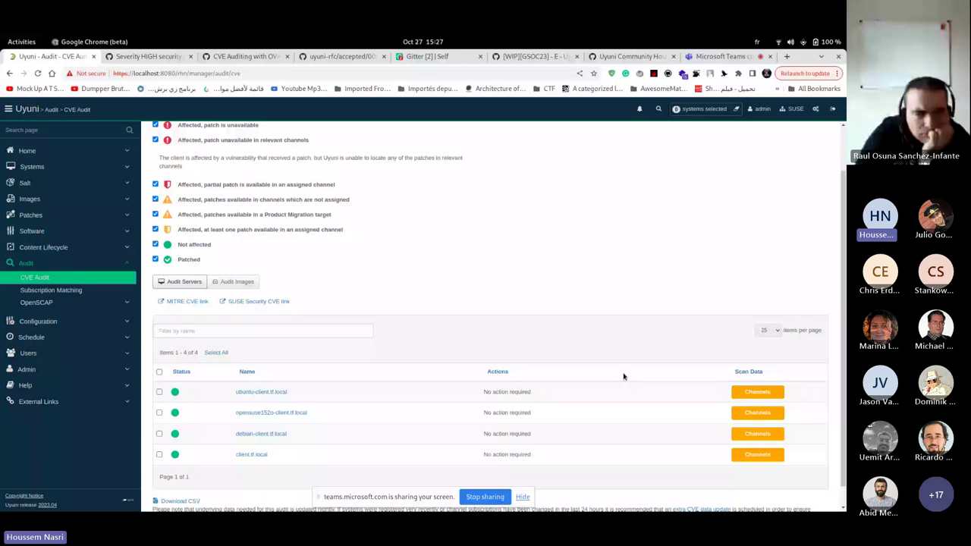
# - Find the OVAL entry in the admin task schedules and schedule a single run of oval-data-sync-bunch
pyautogui.click(69, 368)
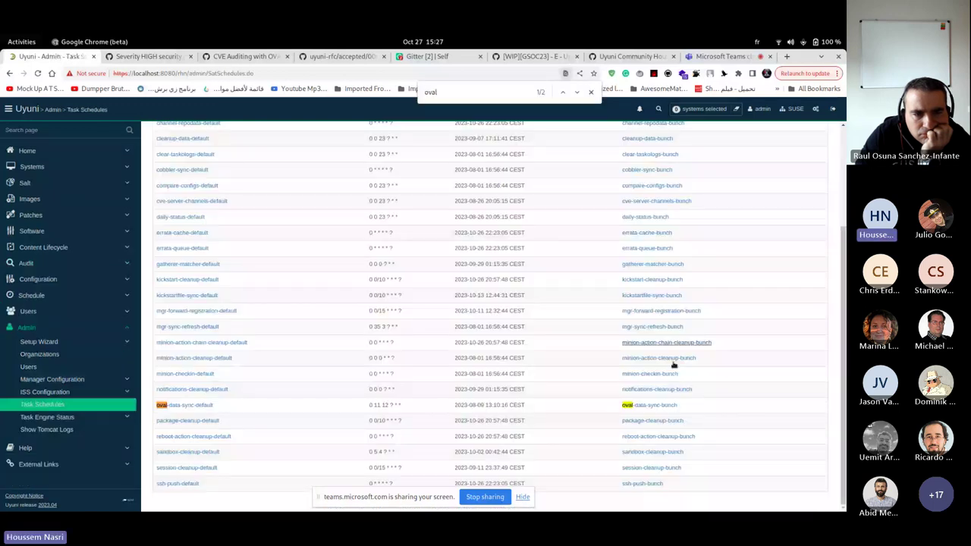
pyautogui.click(646, 406)
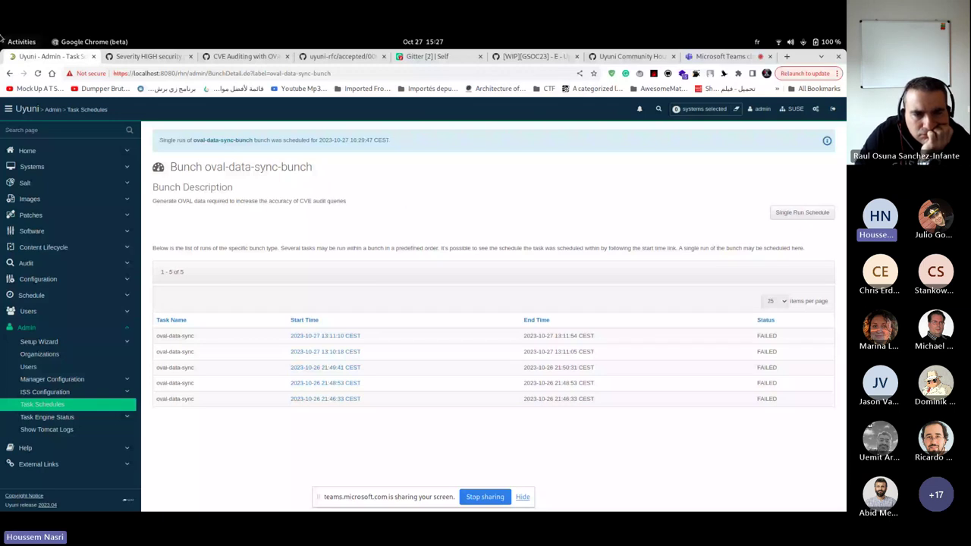
# - Switch to the terminal session in /var/log/rhn and follow the last 1000 lines of rhn_taskomatic_daemon.log
pyautogui.moveTo(2, 36)
pyautogui.click(310, 174)
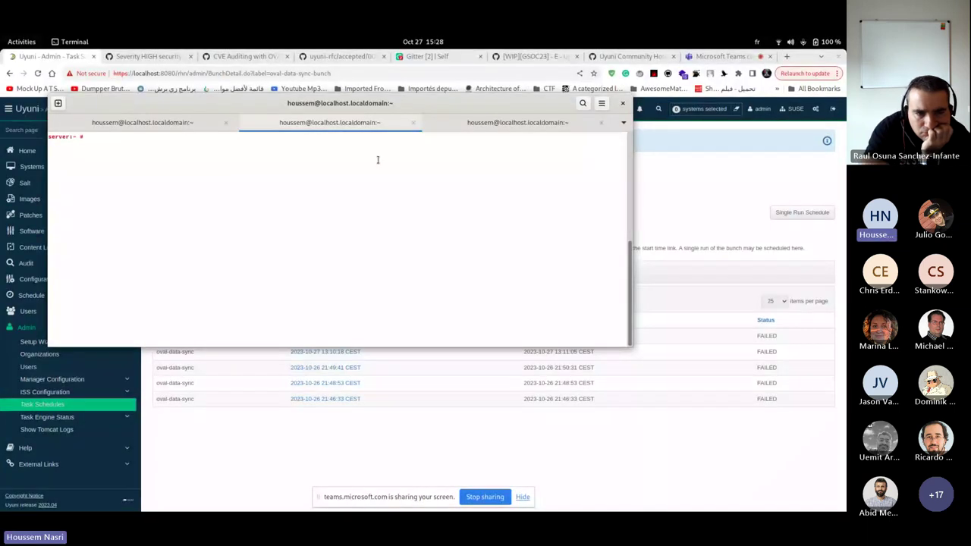
pyautogui.write('c')
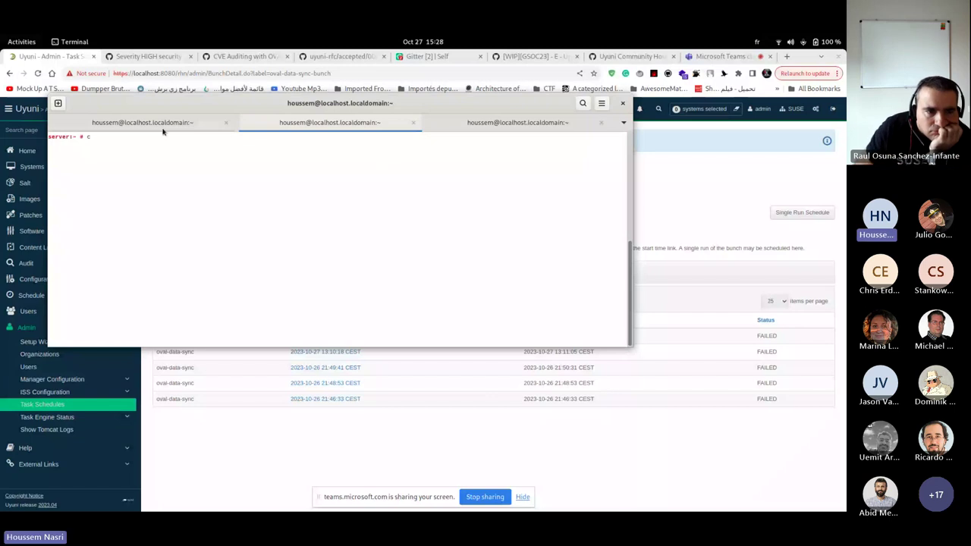
pyautogui.click(162, 131)
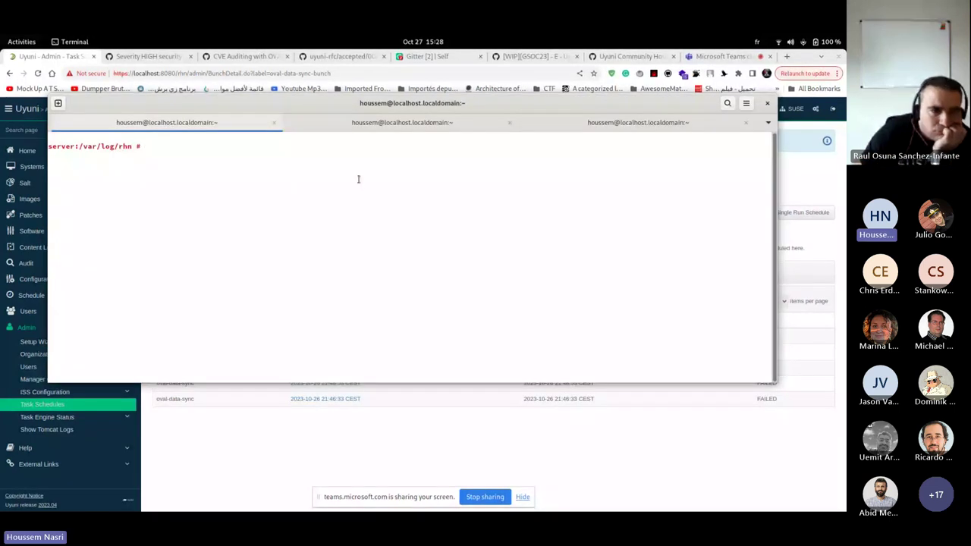
pyautogui.press('Up')
pyautogui.press('Return')
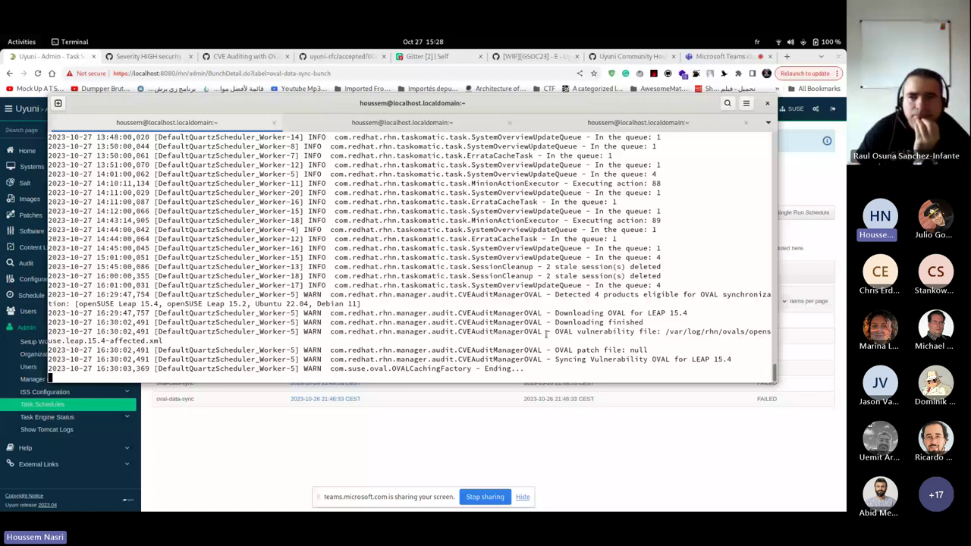
# - Restart following rhn_taskomatic_daemon.log and examine the OVAL synchronization entries and the exception from the OVALDataSync task
pyautogui.hotkey('ctrl', 'c')
pyautogui.press('Up')
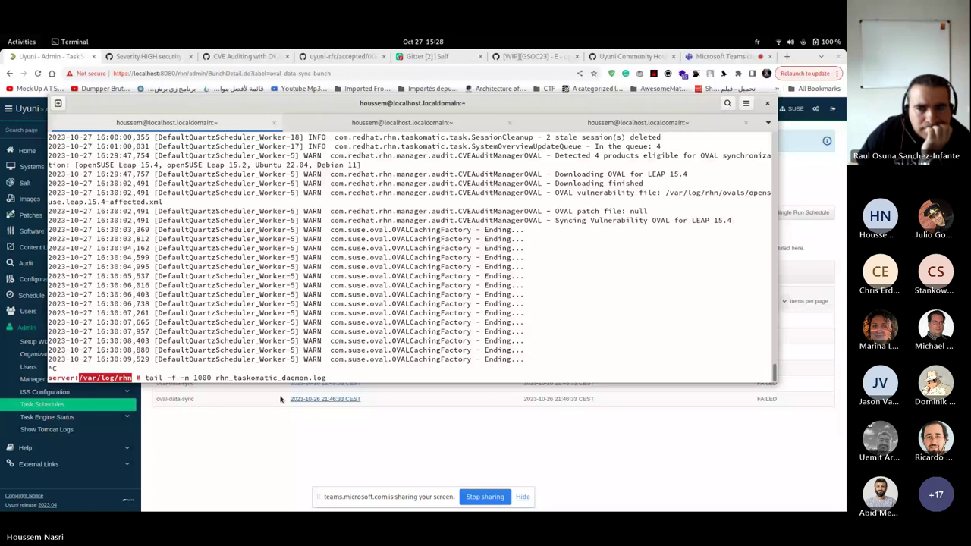
pyautogui.press('Return')
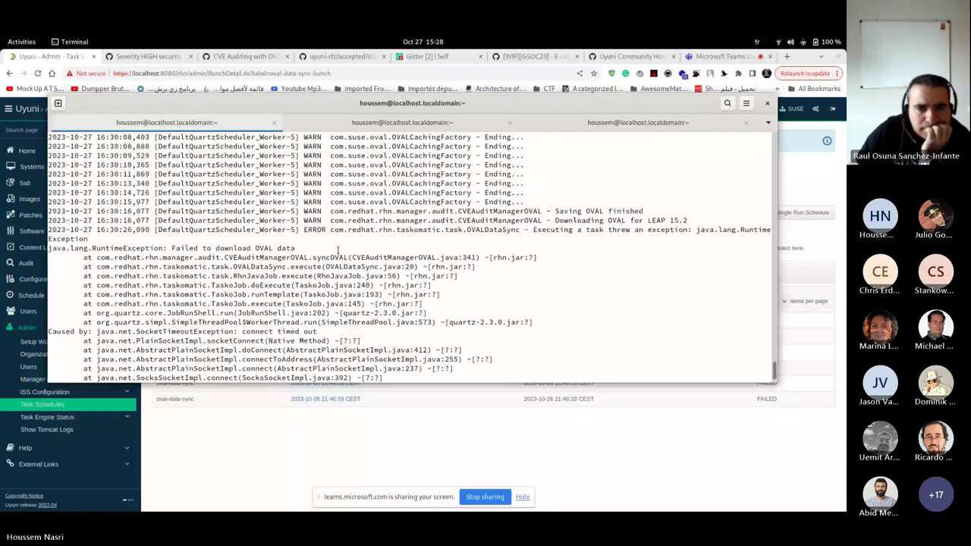
pyautogui.tripleClick(229, 244)
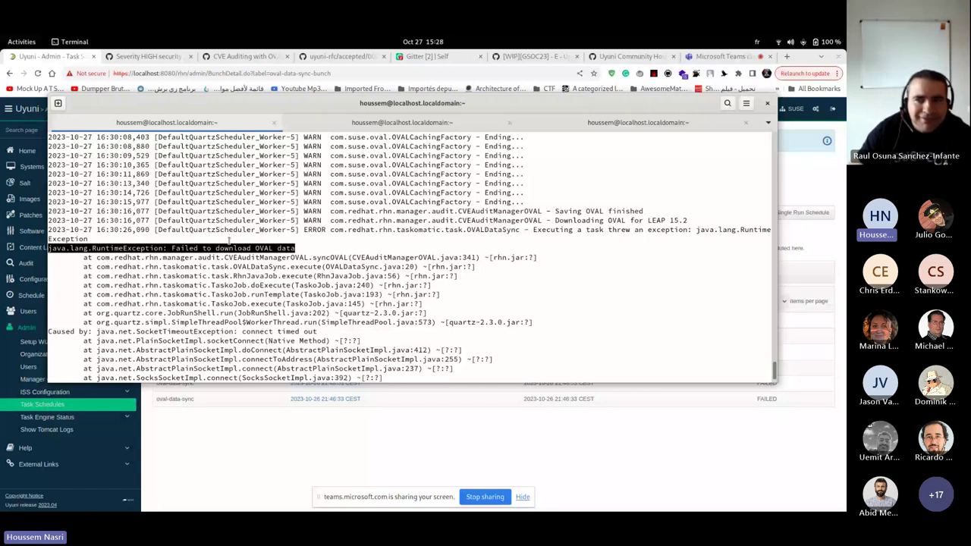
pyautogui.scroll(4, 572, 233)
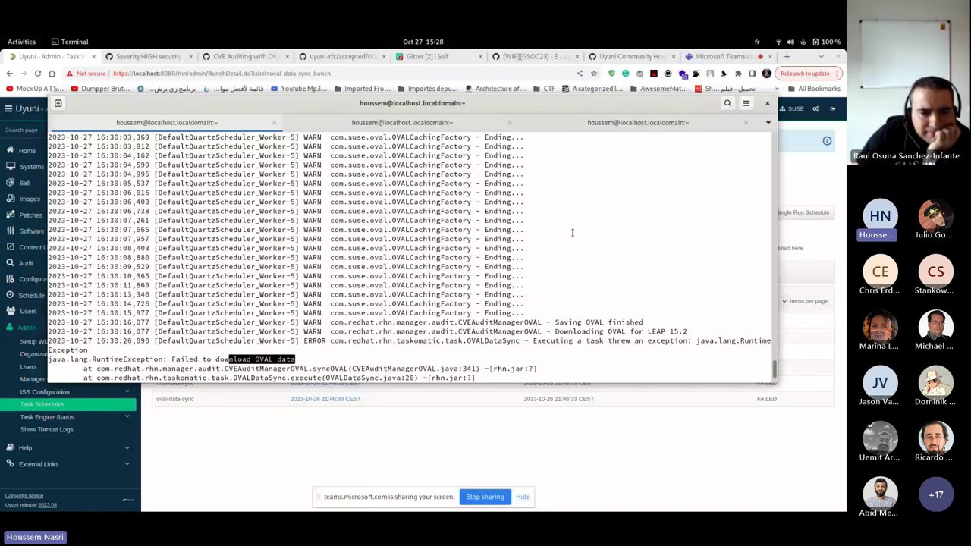
pyautogui.scroll(5, 544, 301)
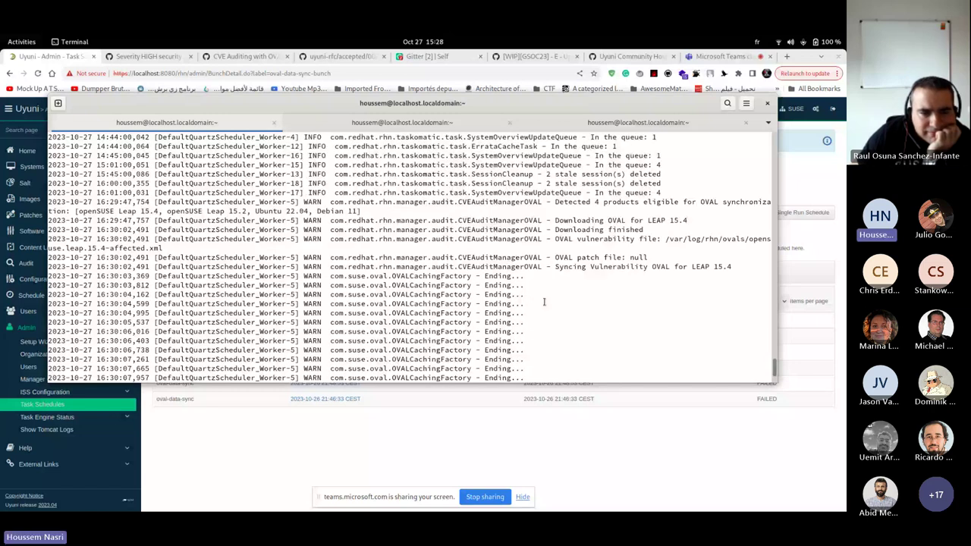
# - Switch back to Uyuni in Chrome and run the CVE audit on the servers again for CVE-2023-0045
pyautogui.hotkey('alt', 'Tab')
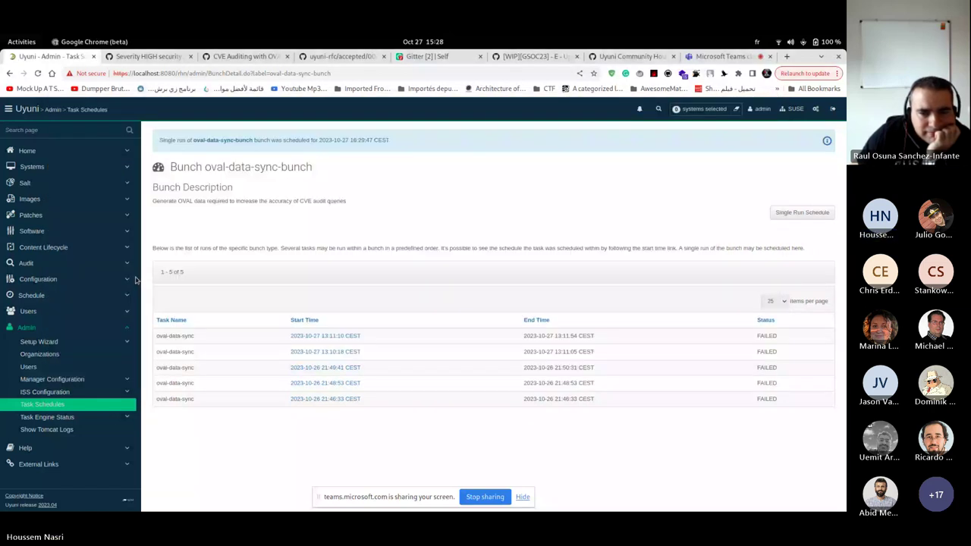
pyautogui.click(121, 262)
pyautogui.write('0')
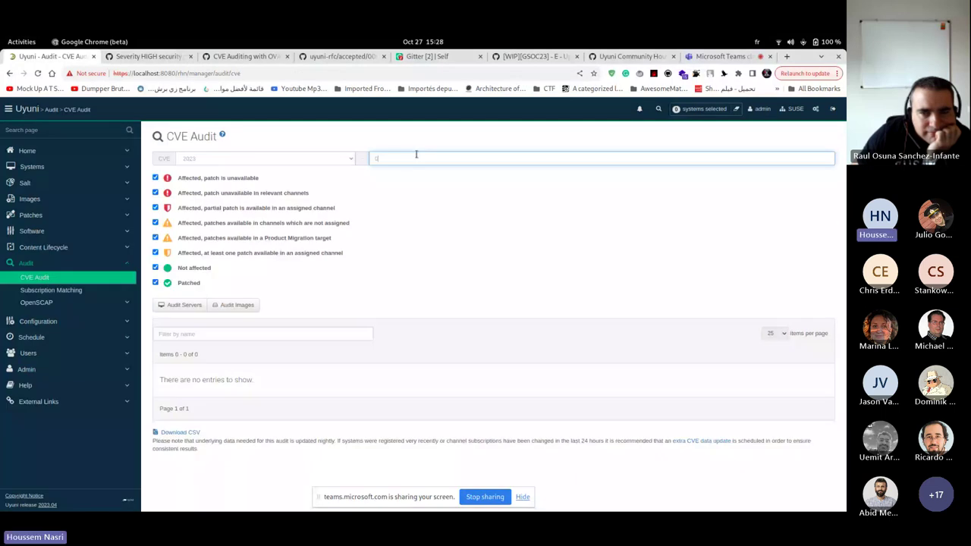
pyautogui.write('045')
pyautogui.press('Return')
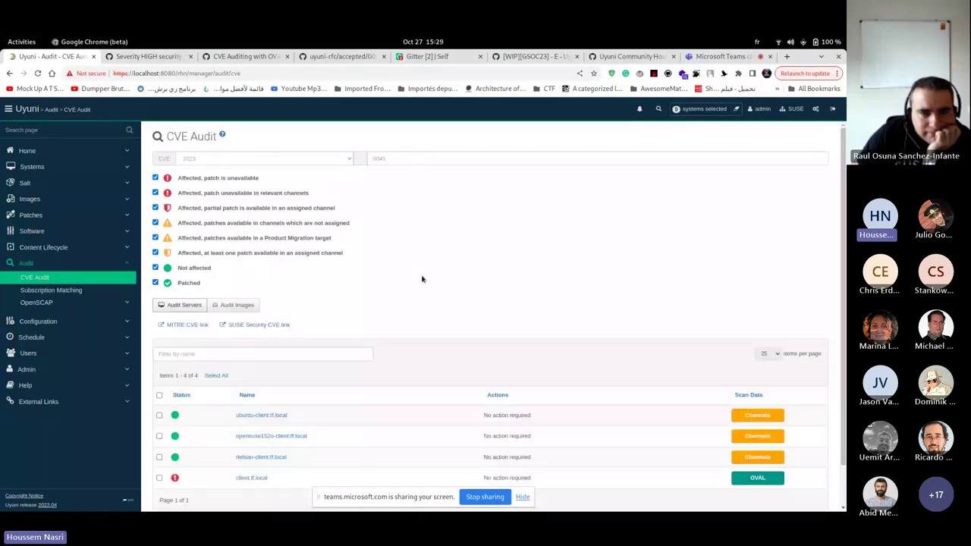
pyautogui.scroll(-1, 422, 279)
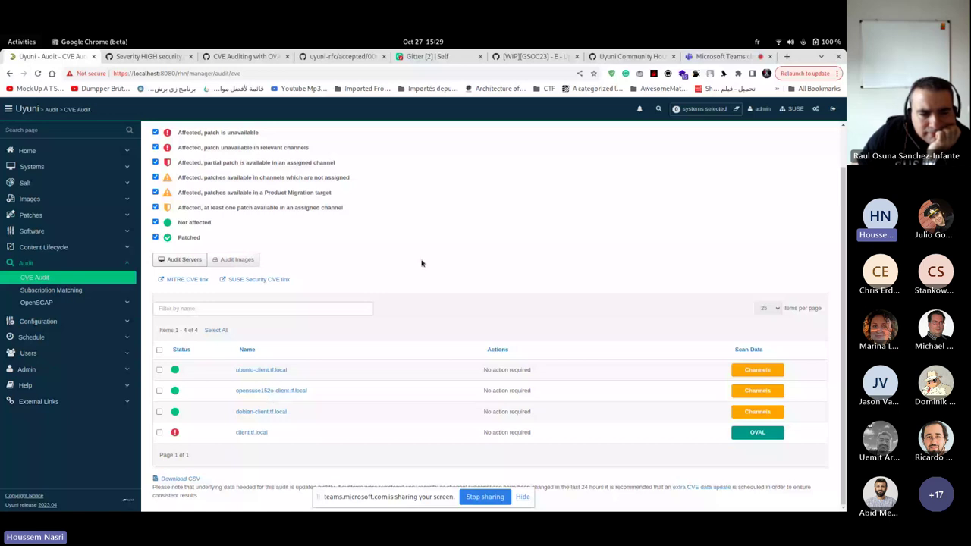
# - Examine the status and scan data source of client.tf.local and the other clients, consulting the synchronization log as well
pyautogui.click(262, 434)
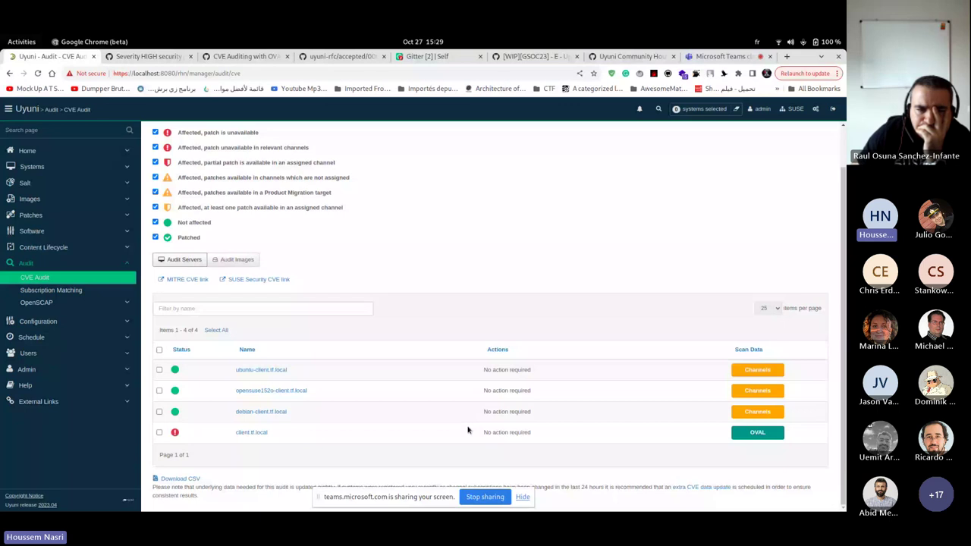
pyautogui.hotkey('alt', 'Tab')
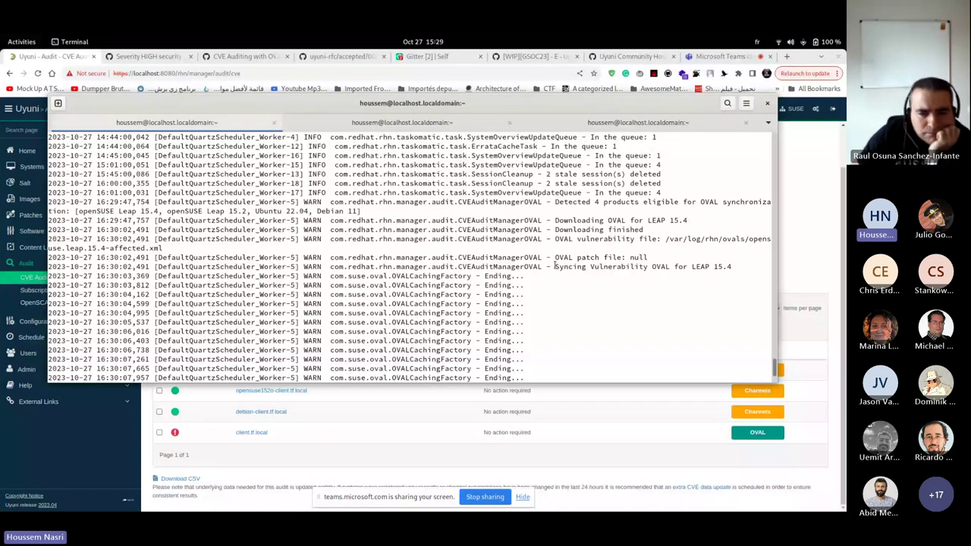
pyautogui.click(176, 434)
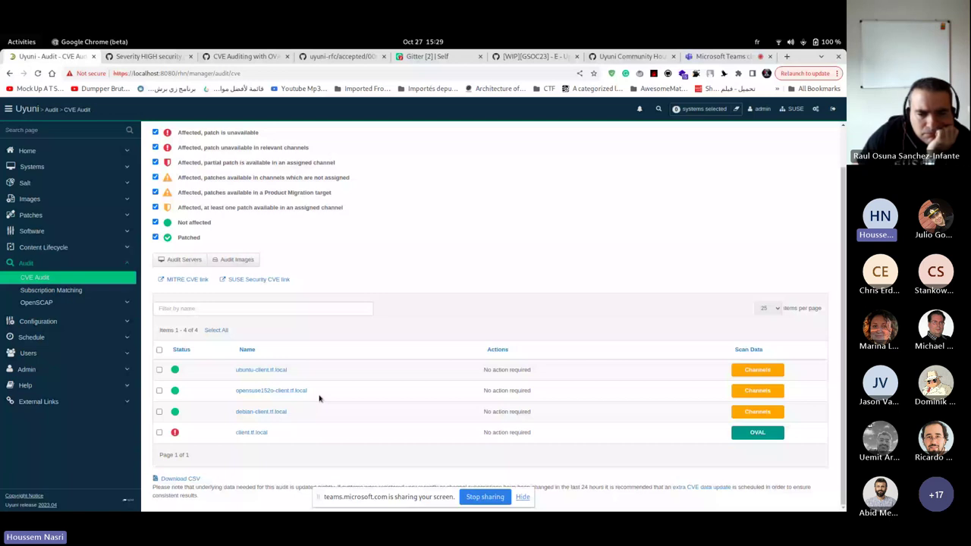
pyautogui.moveTo(175, 435)
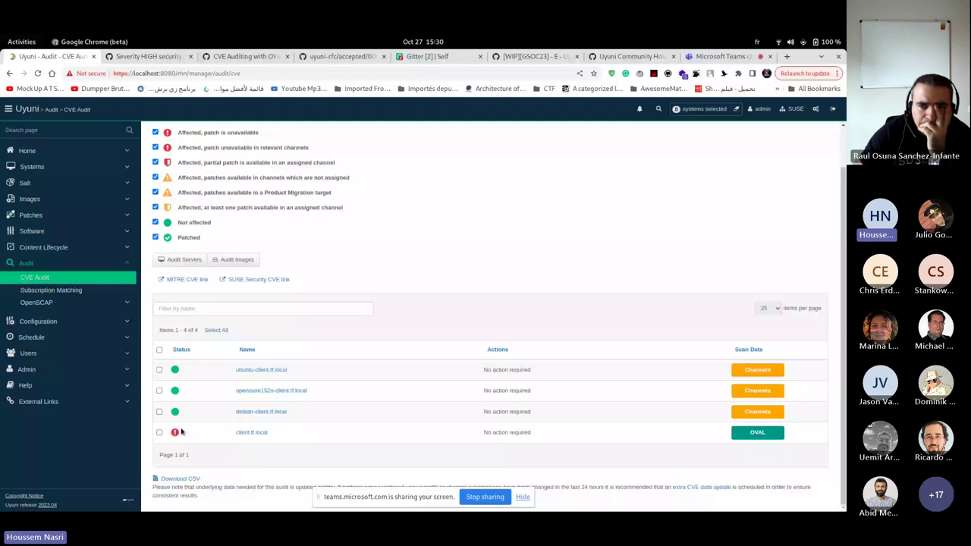
pyautogui.scroll(1, 219, 428)
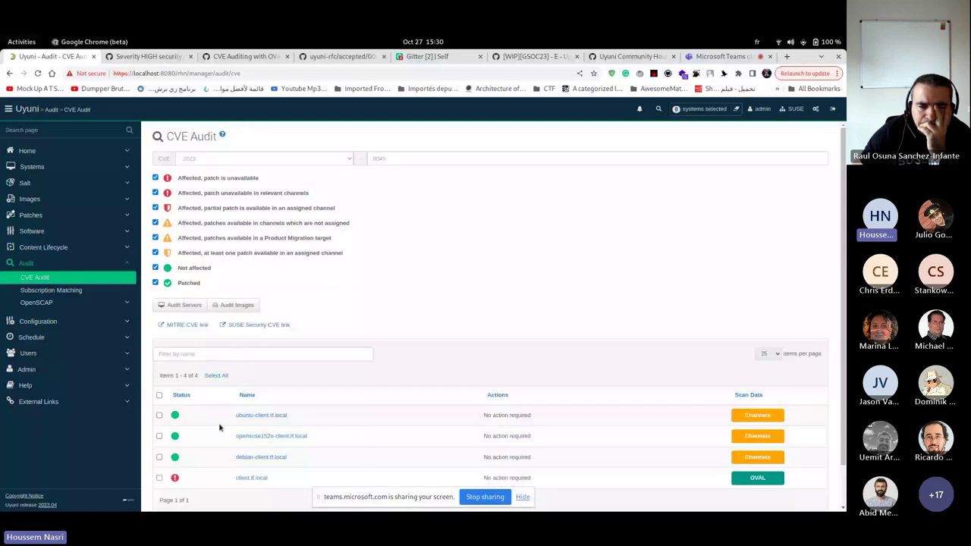
pyautogui.scroll(-1, 219, 427)
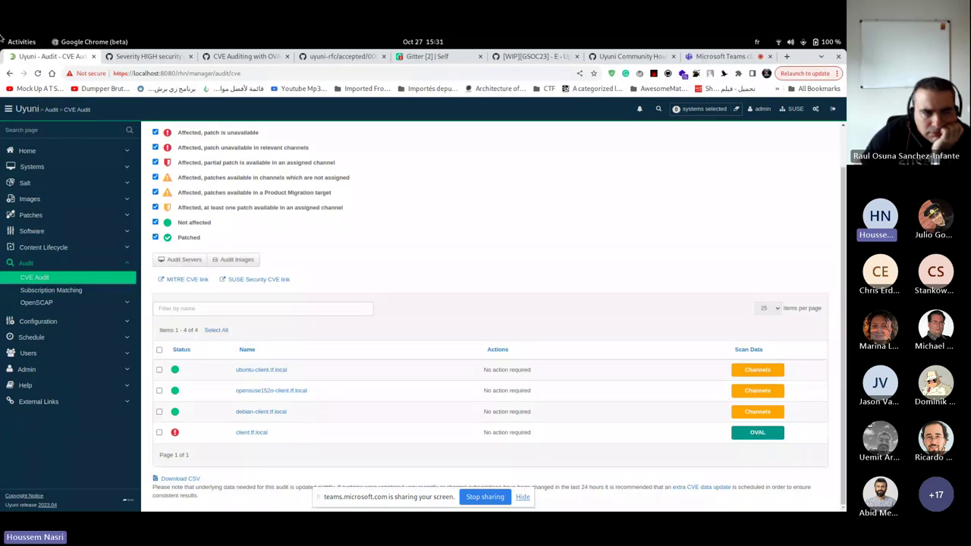
# - Switch to the other terminal window and start spacecmd with the --nossl option
pyautogui.hotkey('alt', 'Tab')
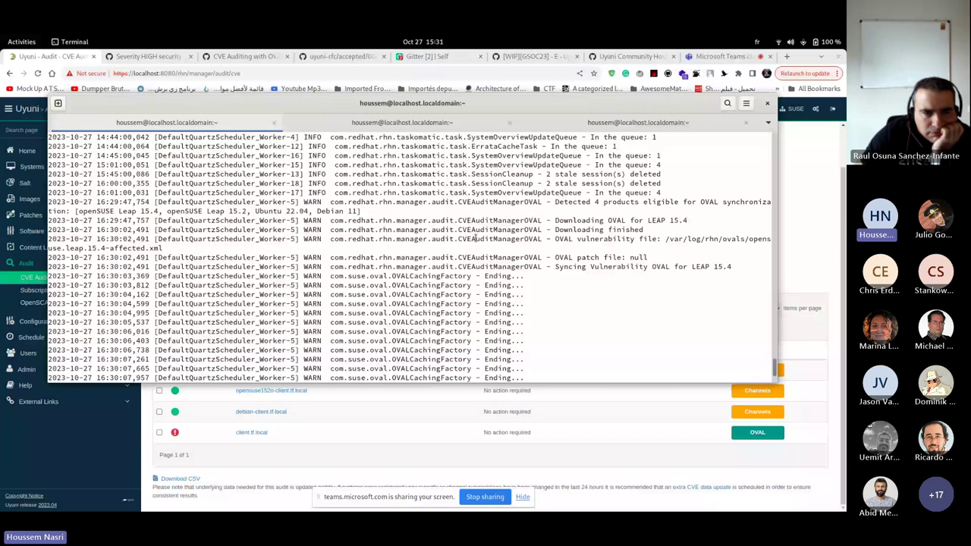
pyautogui.hotkey('alt', 'Tab')
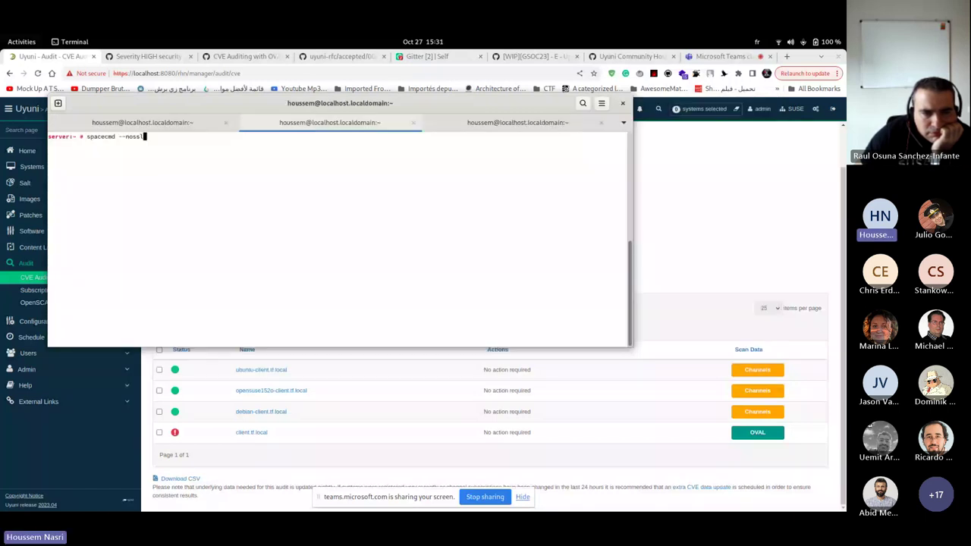
pyautogui.press('Return')
# - Recall the audit.listAffectedSystems API call in spacecmd, change its argument to "CVE-2023-0045" and run it
pyautogui.press('Up')
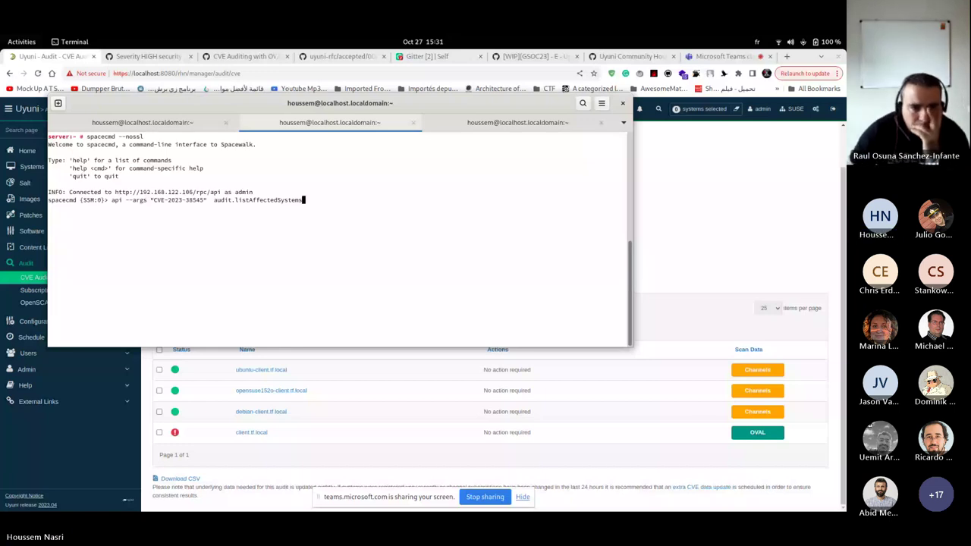
pyautogui.press('Left')
pyautogui.press('Left')
pyautogui.press('Left')
pyautogui.press('Left')
pyautogui.press('Left')
pyautogui.press('Left')
pyautogui.press('Left')
pyautogui.press('Left')
pyautogui.press('Left')
pyautogui.press('Left')
pyautogui.press('Left')
pyautogui.press('Left')
pyautogui.press('Left')
pyautogui.press('Left')
pyautogui.press('Left')
pyautogui.press('Left')
pyautogui.press('Left')
pyautogui.press('Left')
pyautogui.press('Left')
pyautogui.press('Left')
pyautogui.press('BackSpace')
pyautogui.press('BackSpace')
pyautogui.press('BackSpace')
pyautogui.press('BackSpace')
pyautogui.press('BackSpace')
pyautogui.press('BackSpace')
pyautogui.write('0045"')
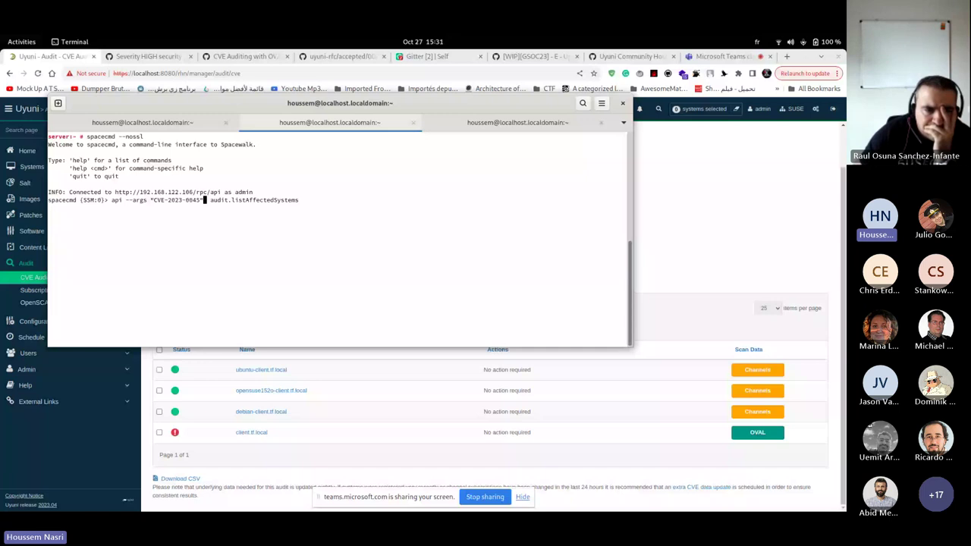
pyautogui.press('Return')
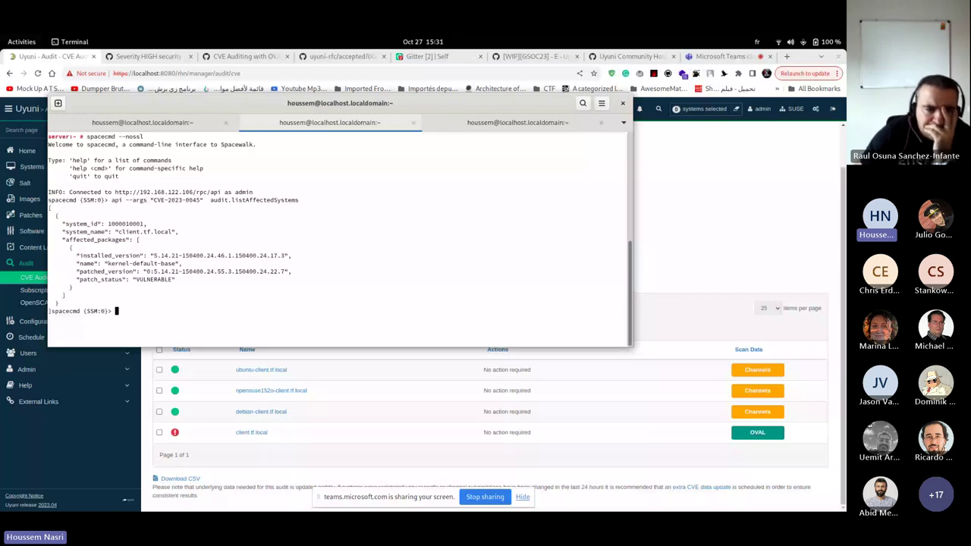
# - Review the parts of the API command and the returned JSON by highlighting the method, the CVE argument and the output
pyautogui.moveTo(622, 200); pyautogui.dragTo(206, 200)
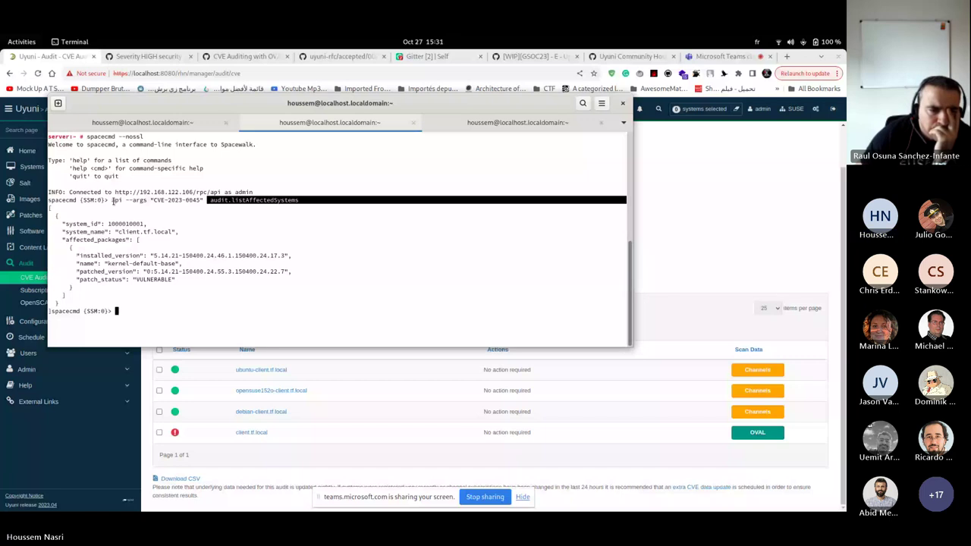
pyautogui.doubleClick(116, 200)
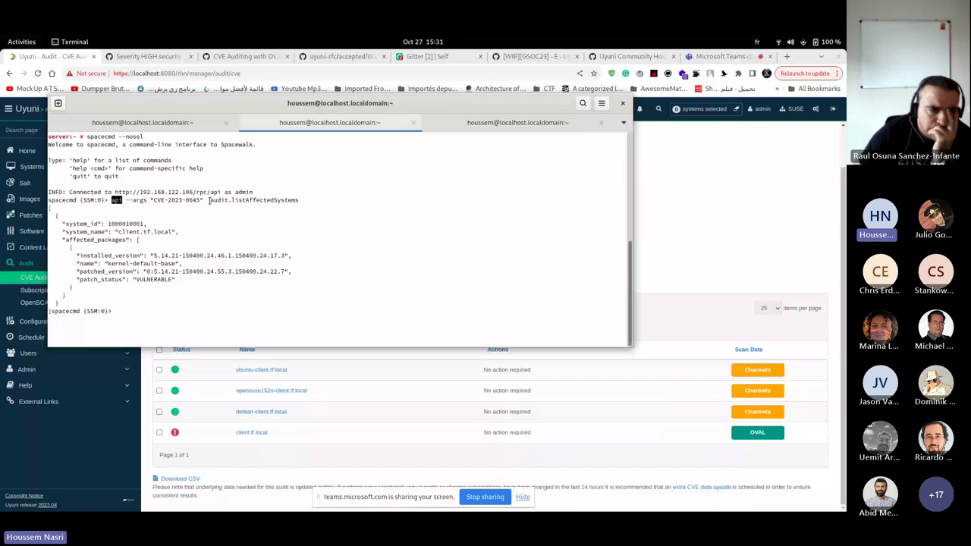
pyautogui.moveTo(206, 200); pyautogui.dragTo(150, 200)
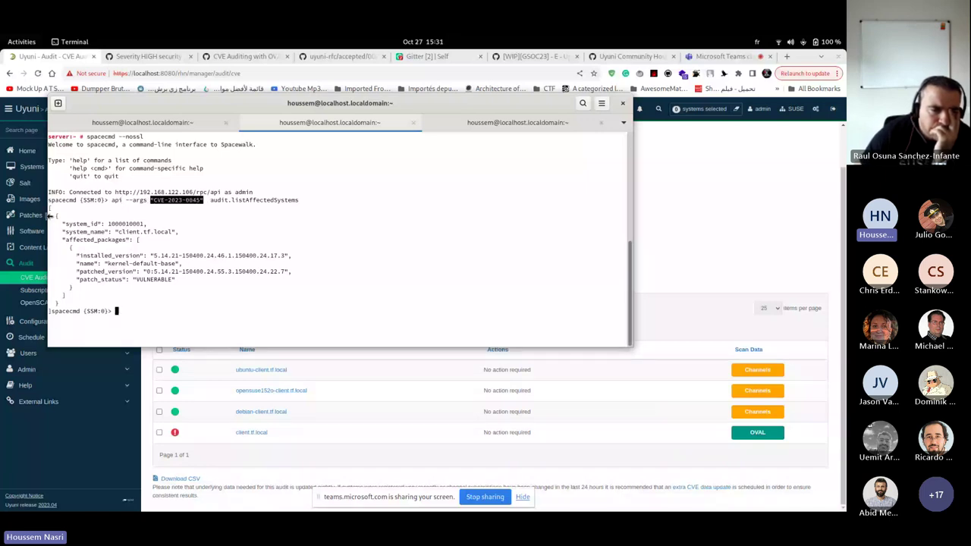
pyautogui.moveTo(48, 208); pyautogui.dragTo(166, 329)
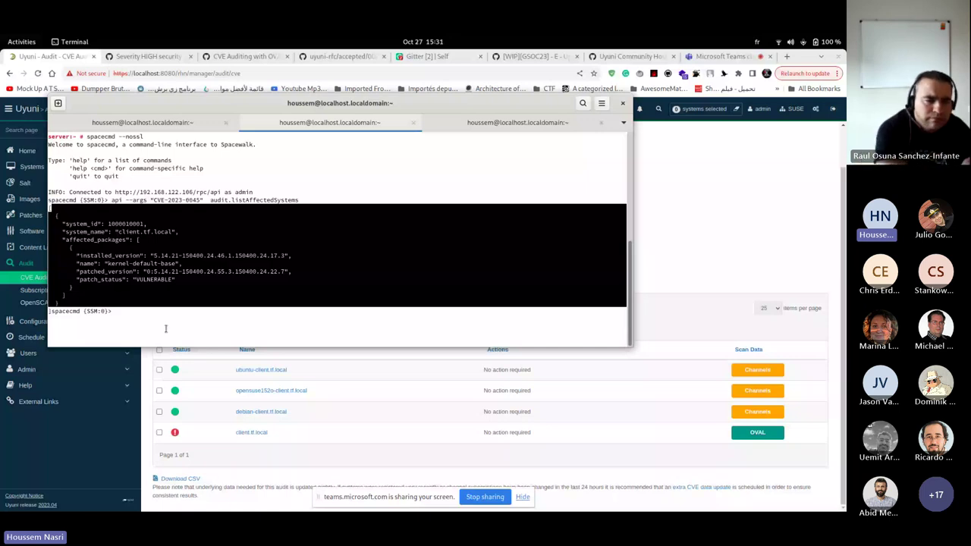
# - Examine the affected system's entry in the JSON output, highlighting the entry, the CVE-2023-0045 argument and the affected package's name
pyautogui.click(165, 328)
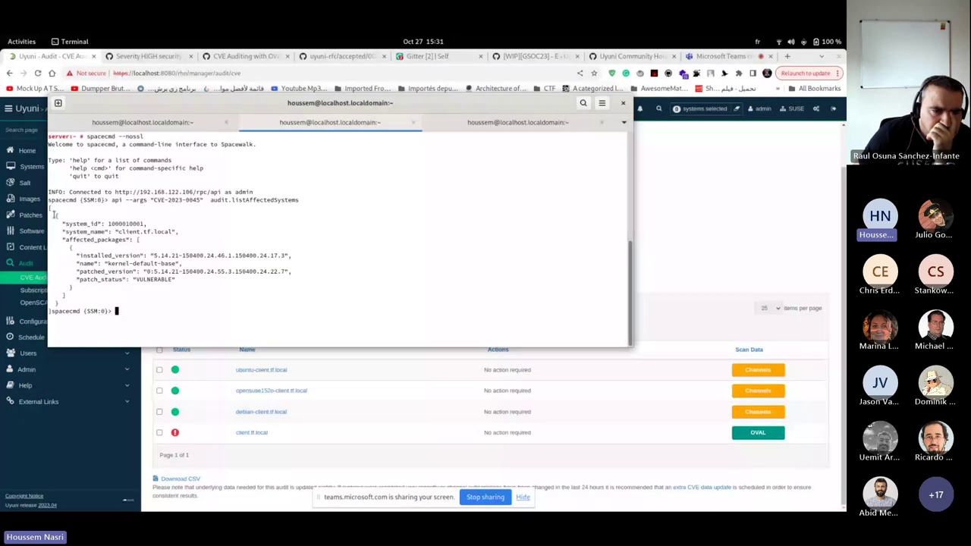
pyautogui.moveTo(55, 215); pyautogui.dragTo(67, 295)
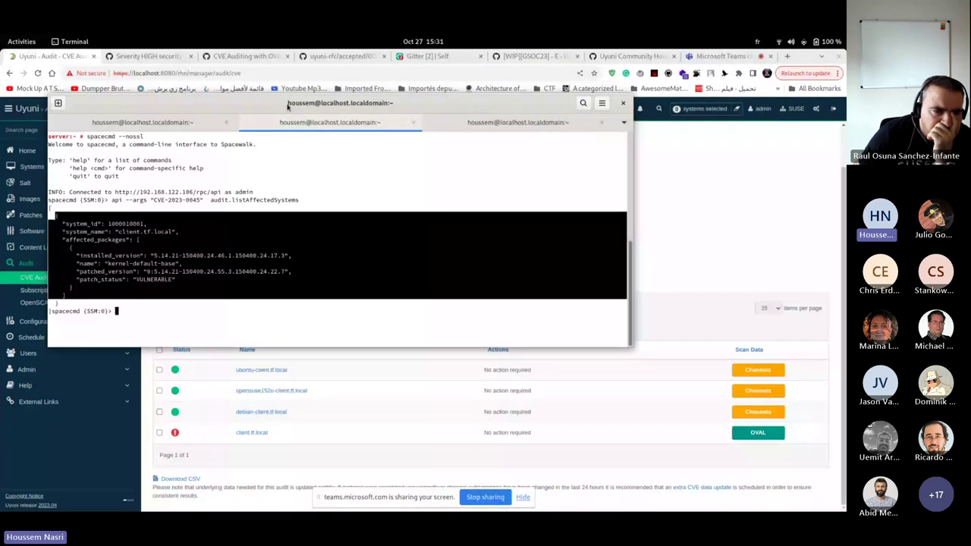
pyautogui.moveTo(287, 107); pyautogui.dragTo(290, 101)
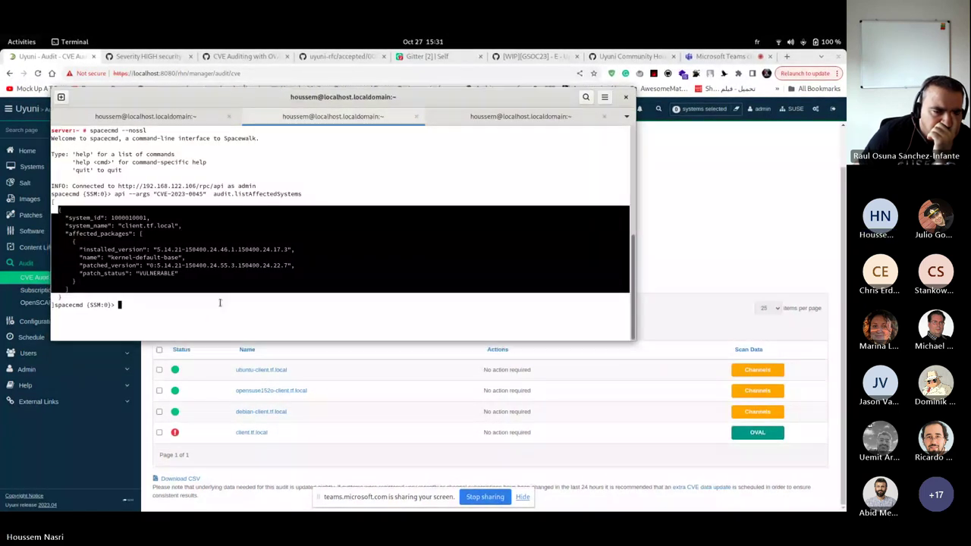
pyautogui.click(220, 302)
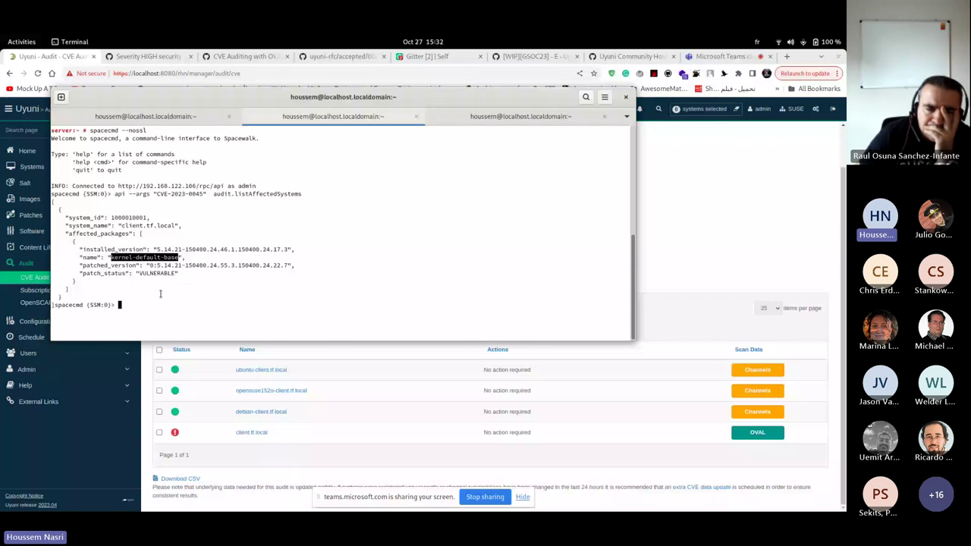
pyautogui.moveTo(154, 193); pyautogui.dragTo(203, 193)
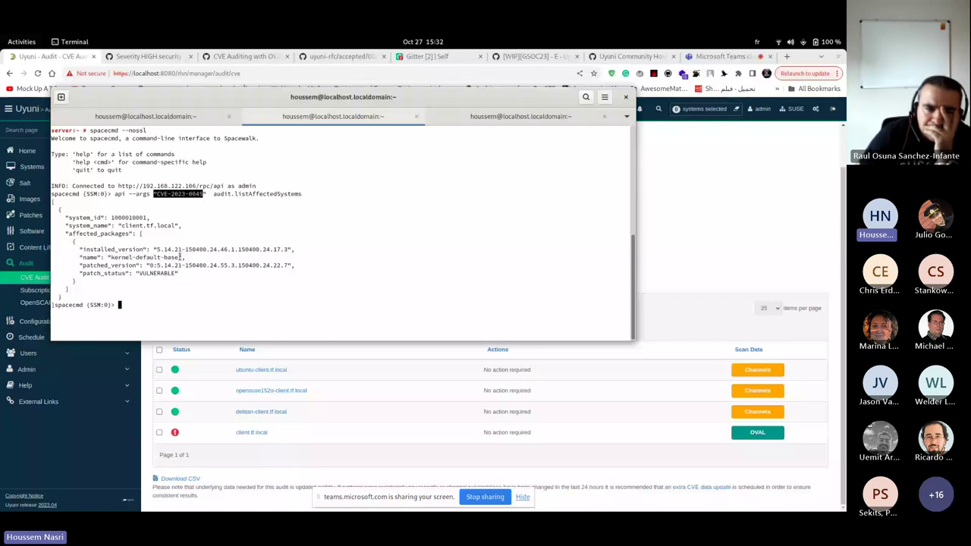
pyautogui.moveTo(179, 257); pyautogui.dragTo(125, 254)
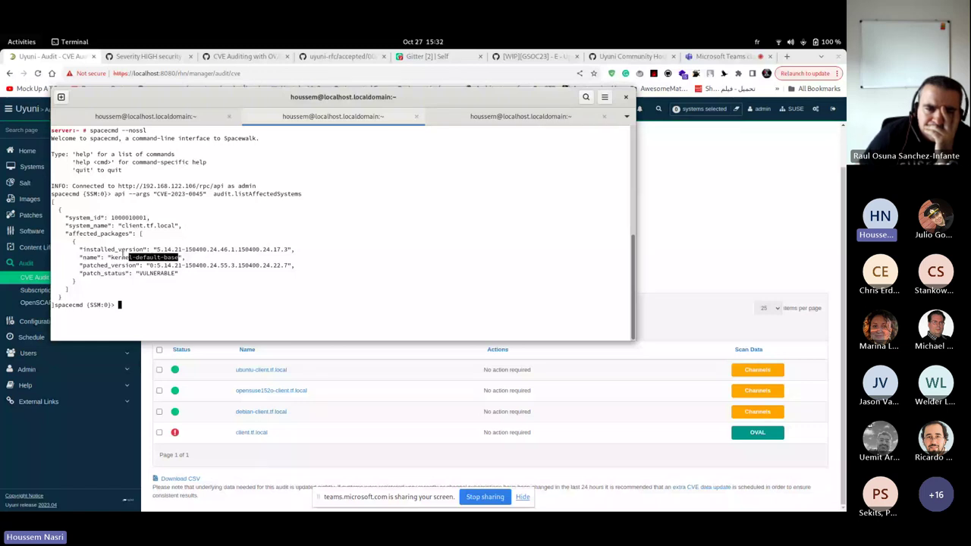